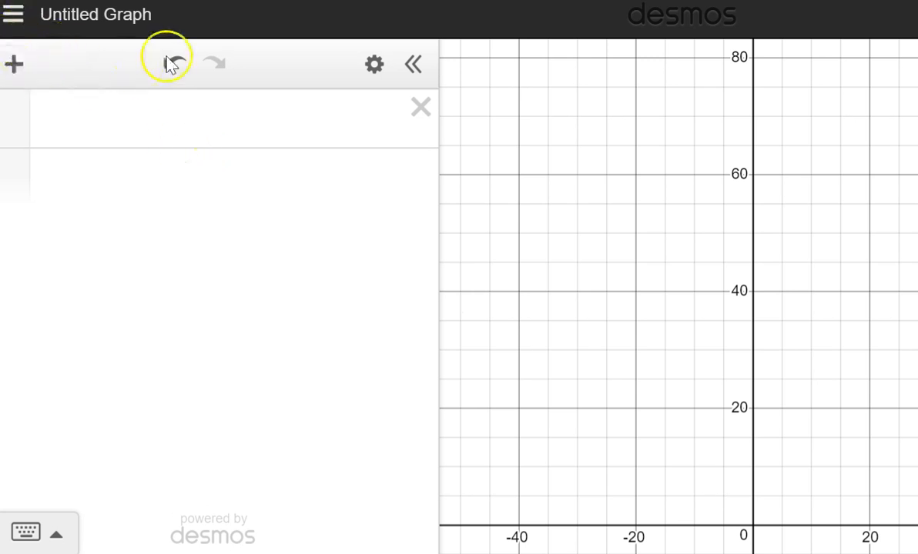
Insert a table and enter 6, 7, 3 and 5 as the first values of its x₁ column.
click(15, 65)
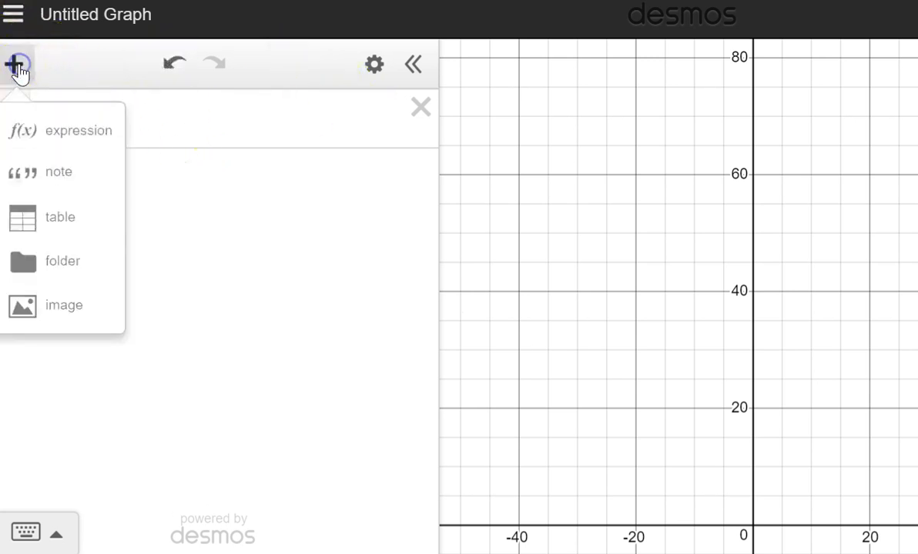
click(57, 229)
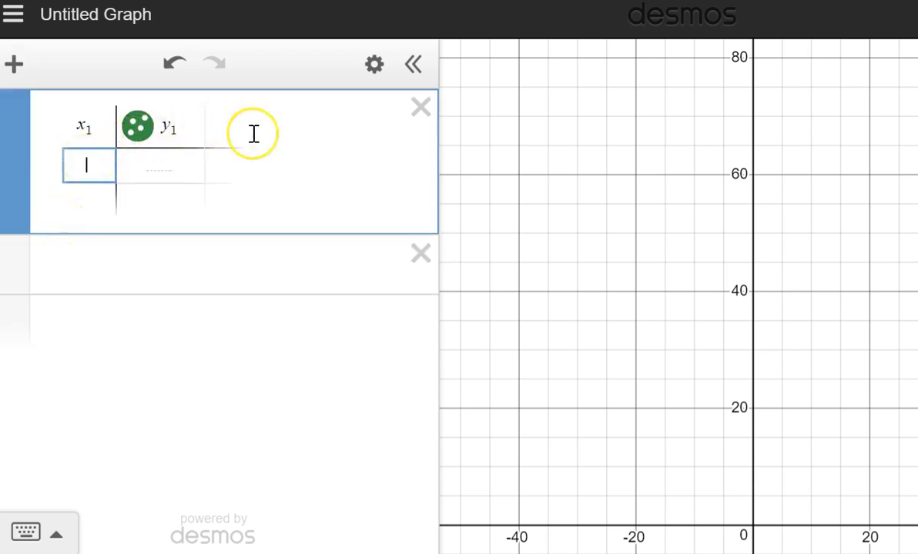
key(Right)
key(Left)
text(6)
key(Return)
text(7)
key(Return)
text(3)
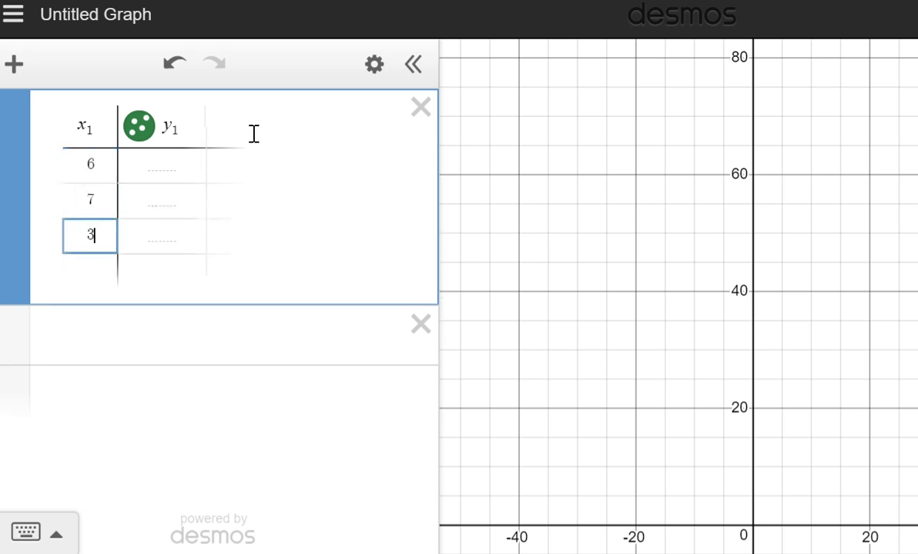
key(Return)
text(5)
key(Return)
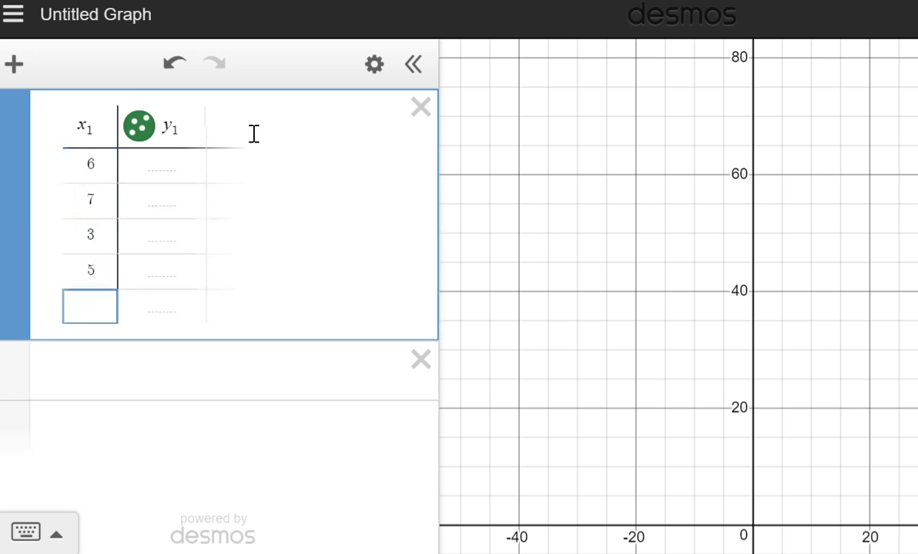
Continue the x₁ column with the values 10, 11, 15, 13 and 12.
text(10)
key(Return)
text(11)
key(Return)
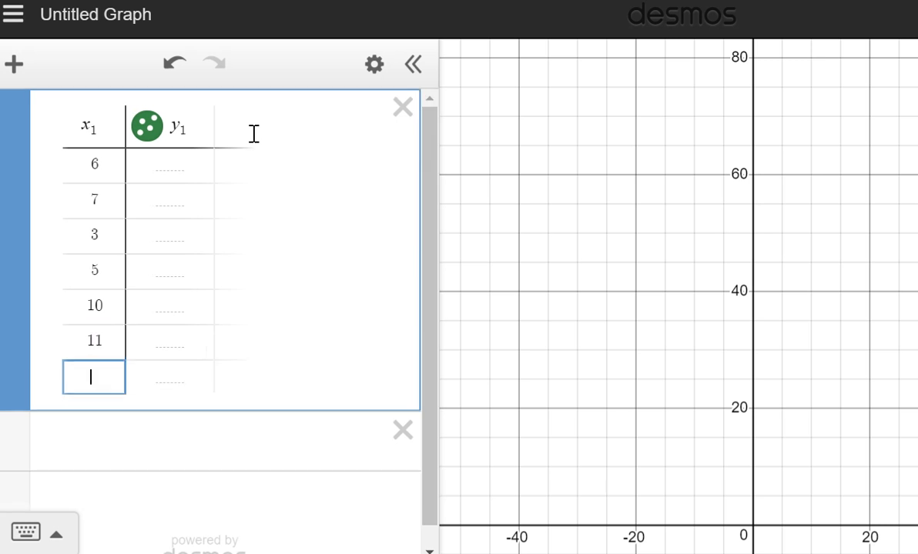
text(1)
key(Return)
text(13)
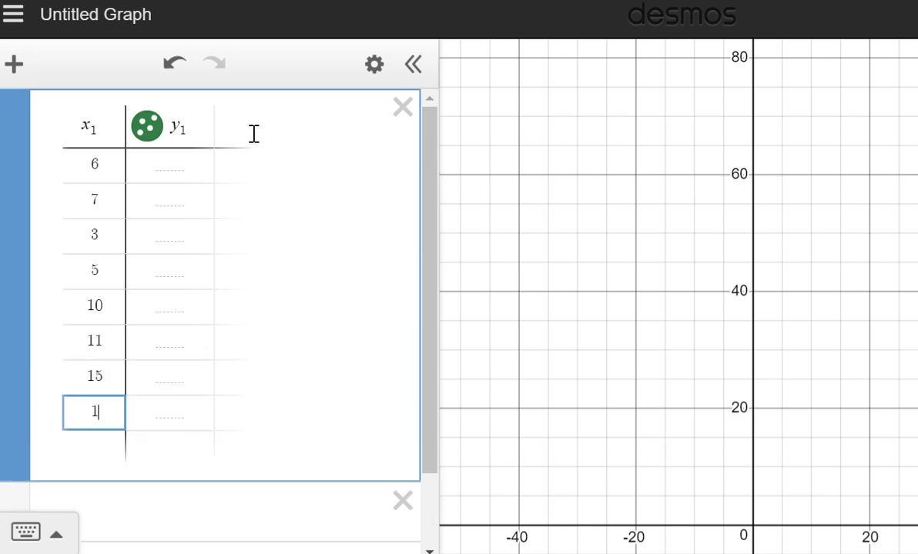
key(Return)
text(12)
Review the entered values and the header of the table's x₁ column.
key(Up)
key(Down)
key(Up)
key(Up)
key(Up)
key(Up)
key(Up)
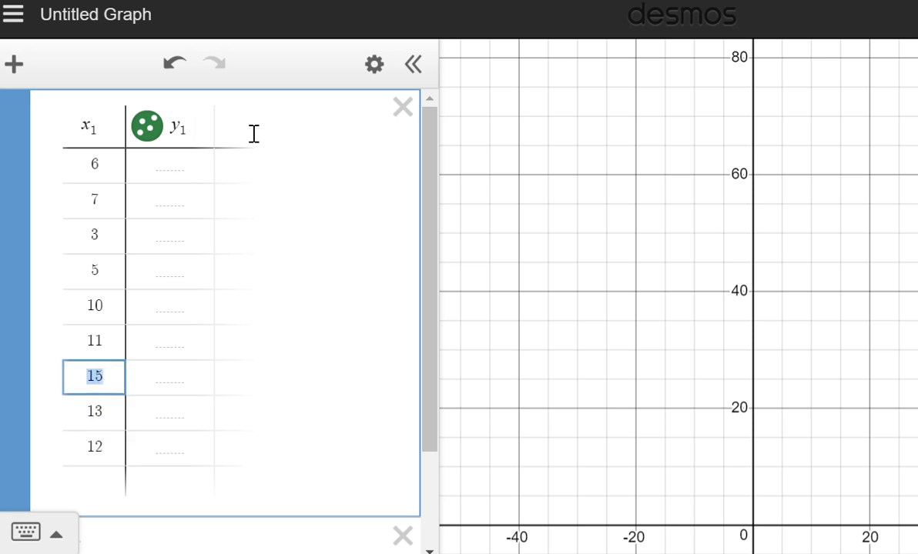
key(Up)
key(Up)
key(Up)
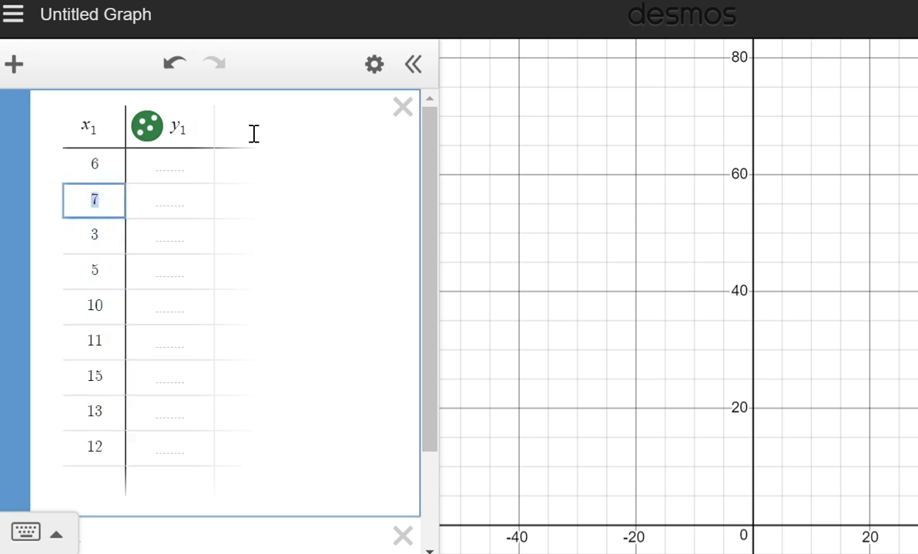
key(Down)
key(Down)
key(Down)
key(Down)
key(Down)
key(Down)
key(Down)
key(Down)
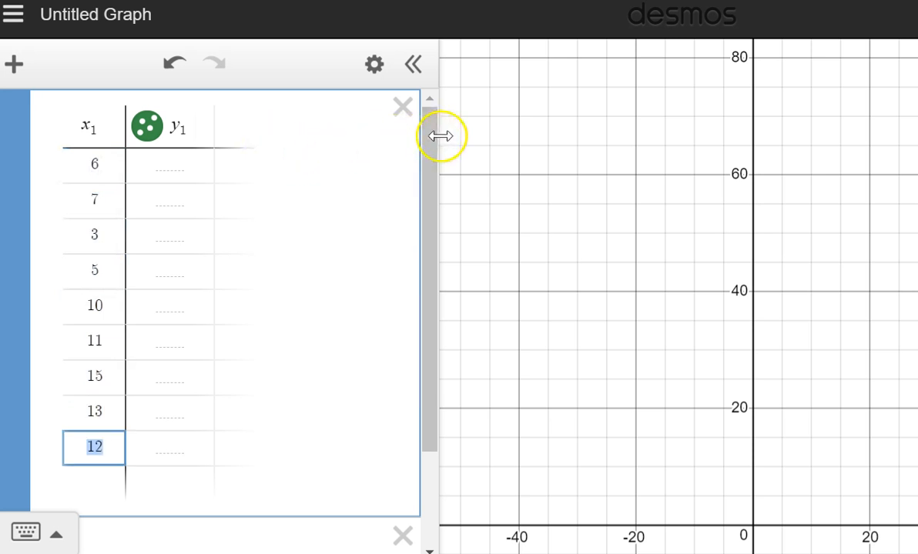
mouse_move(431, 143)
mouse_down()
mouse_move(429, 176)
mouse_move(429, 138)
mouse_up()
click(91, 129)
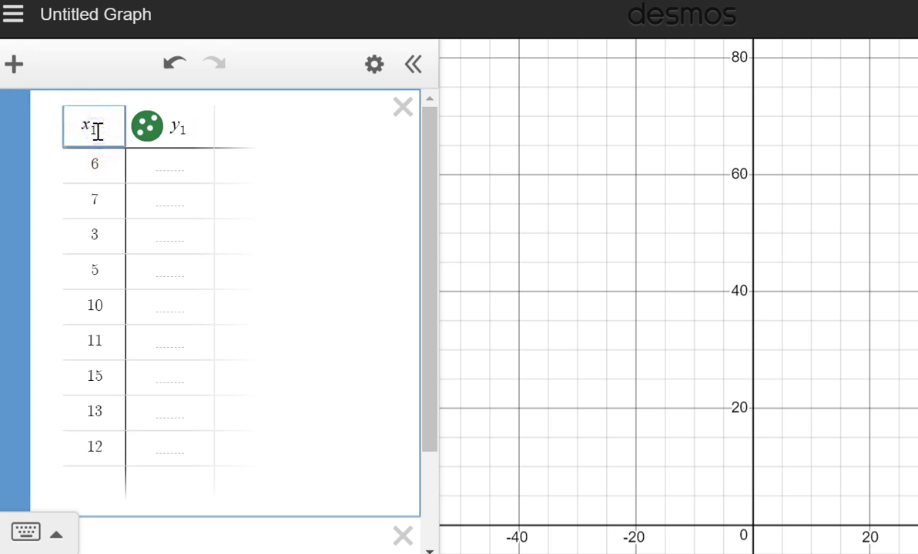
drag(63, 125, 113, 134)
click(63, 190)
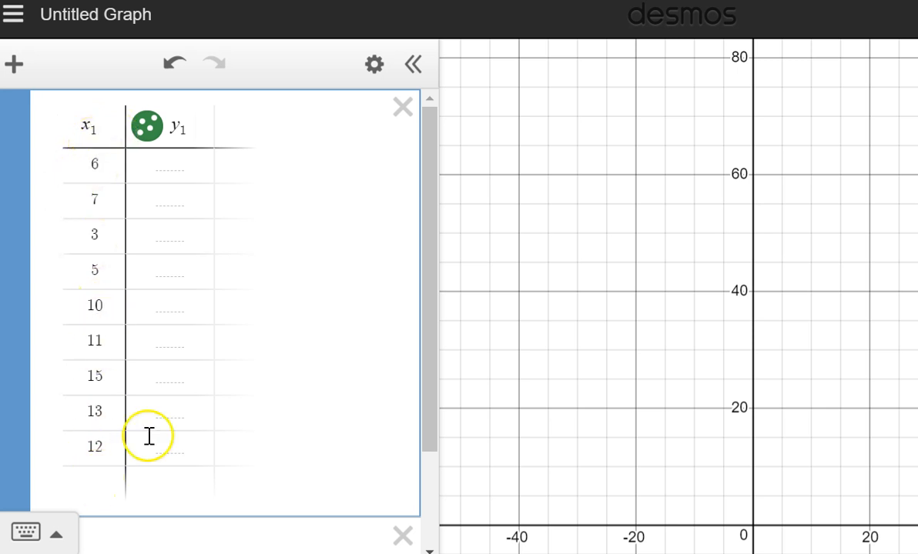
Compute the mean of the table data with the expression mean(x₁) below the table.
drag(424, 205, 425, 231)
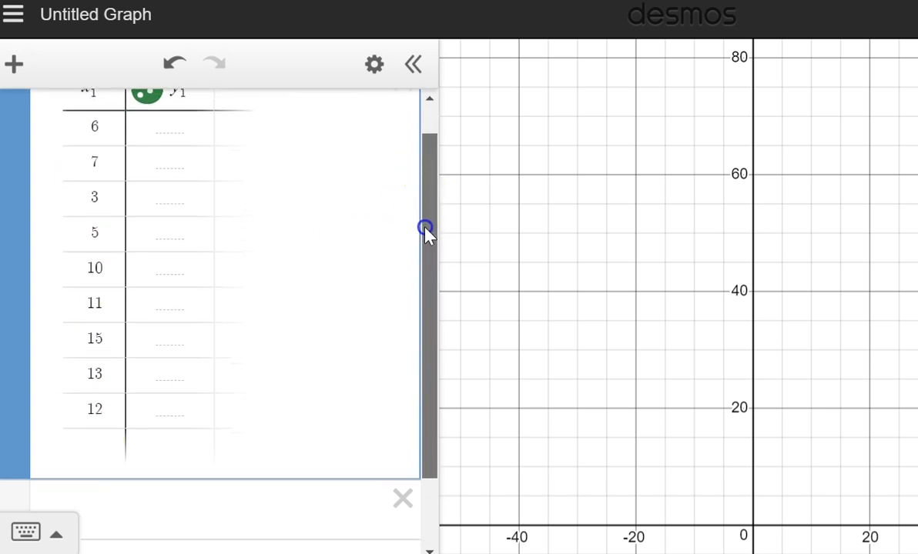
click(211, 480)
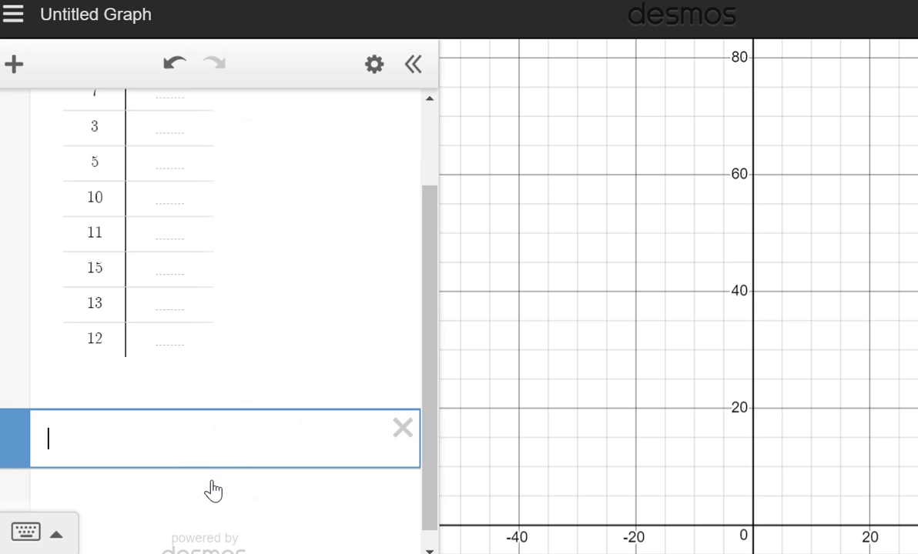
text(mean()
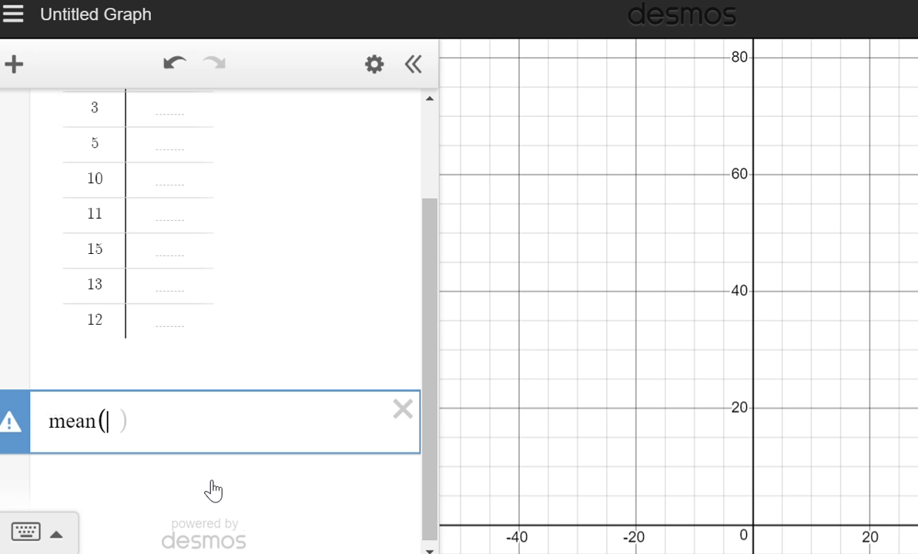
text(x_1)
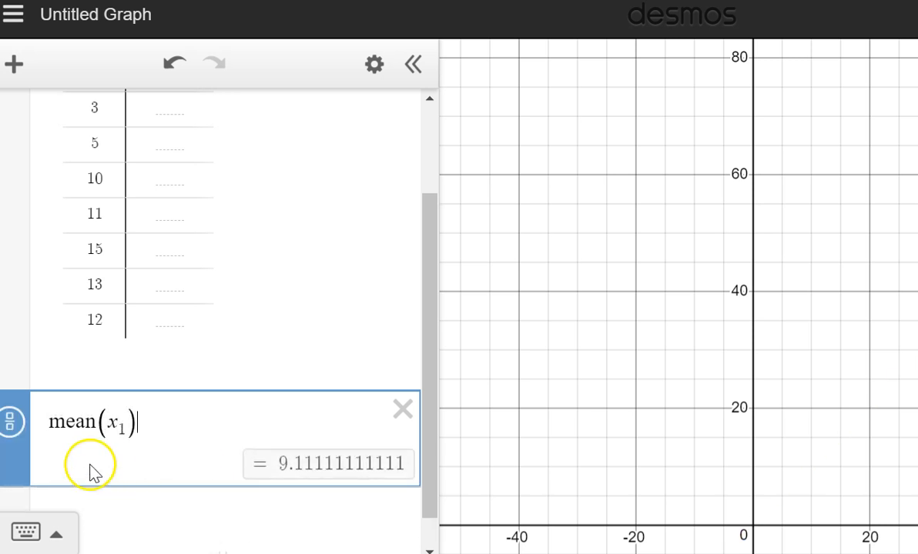
Try the mean expression with plain x as its argument and restore the subscript 1.
drag(111, 423, 121, 427)
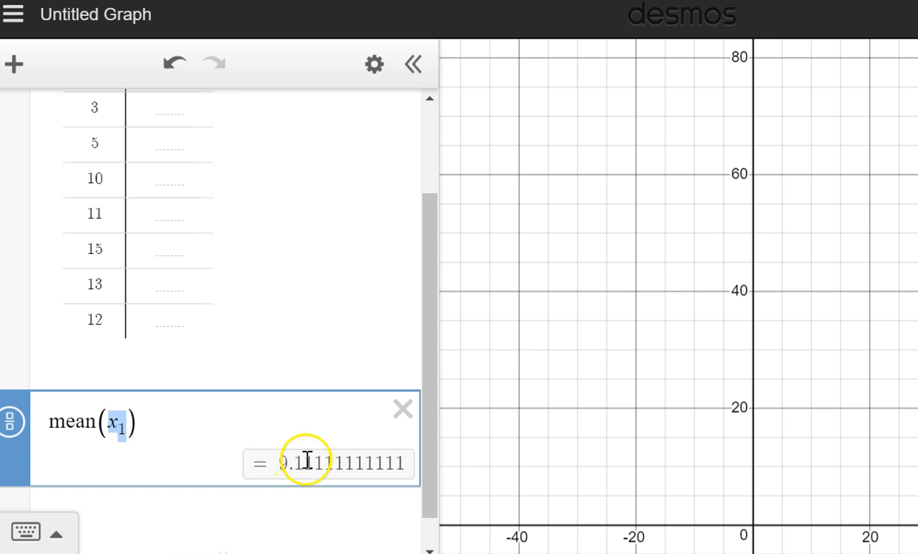
click(121, 428)
key(BackSpace)
key(BackSpace)
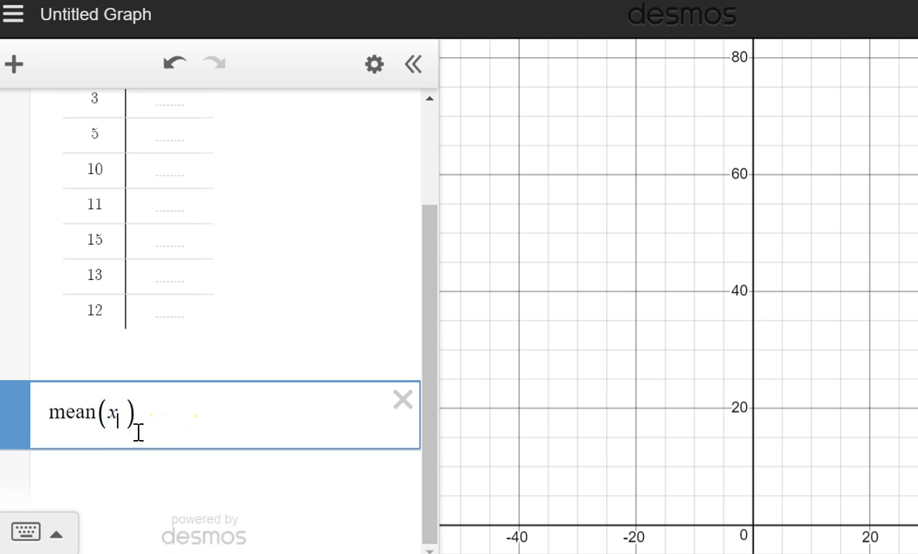
click(148, 418)
click(10, 416)
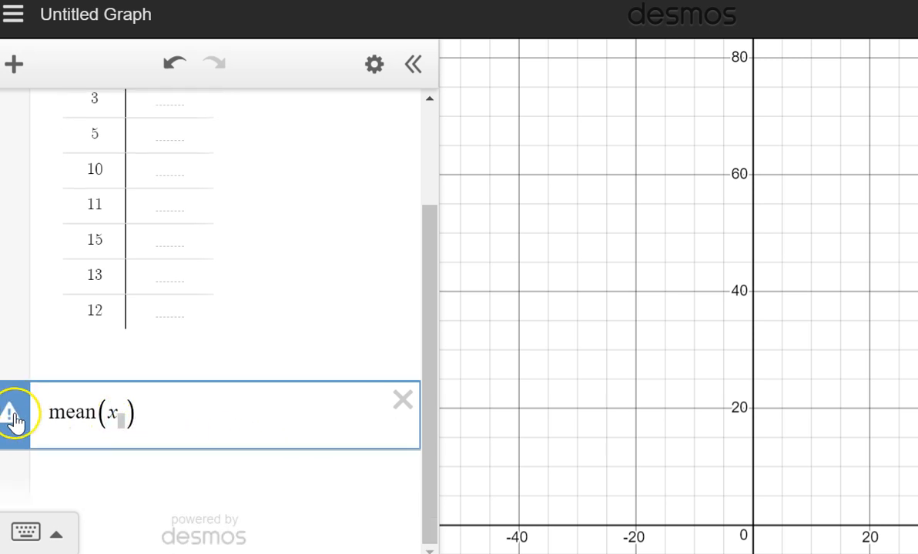
click(121, 416)
key(BackSpace)
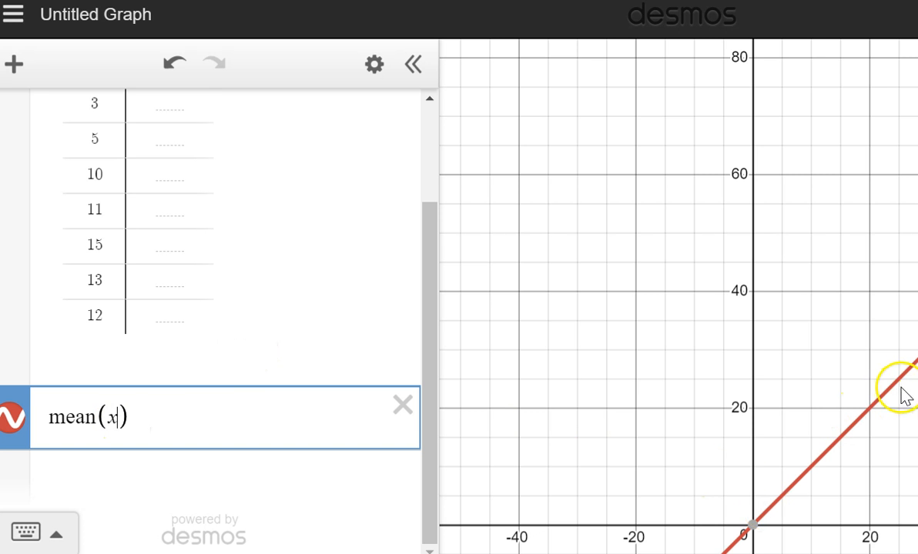
click(162, 415)
text(_1)
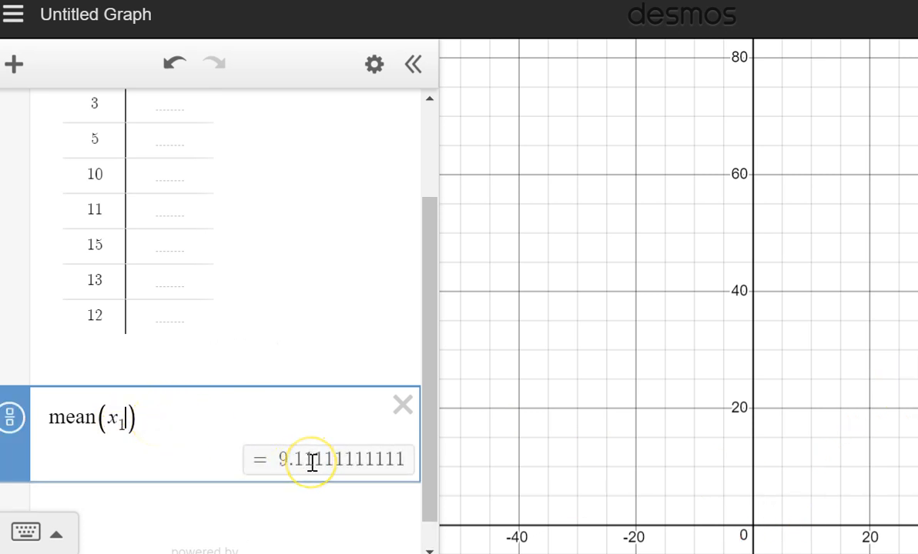
Compute the median of the table data with a new expression median(x₁) below the mean.
scroll(311, 461, up, 2)
scroll(312, 462, down, 2)
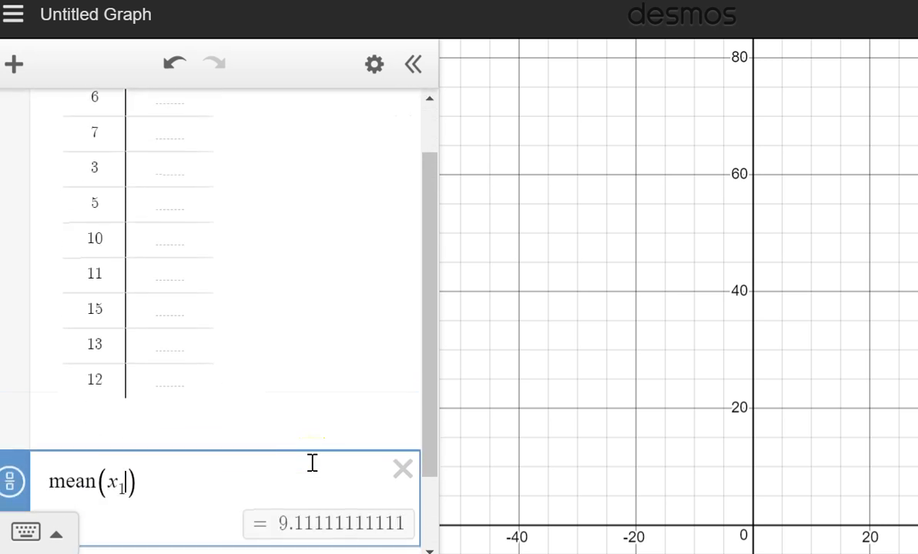
scroll(312, 462, up, 2)
scroll(312, 461, down, 3)
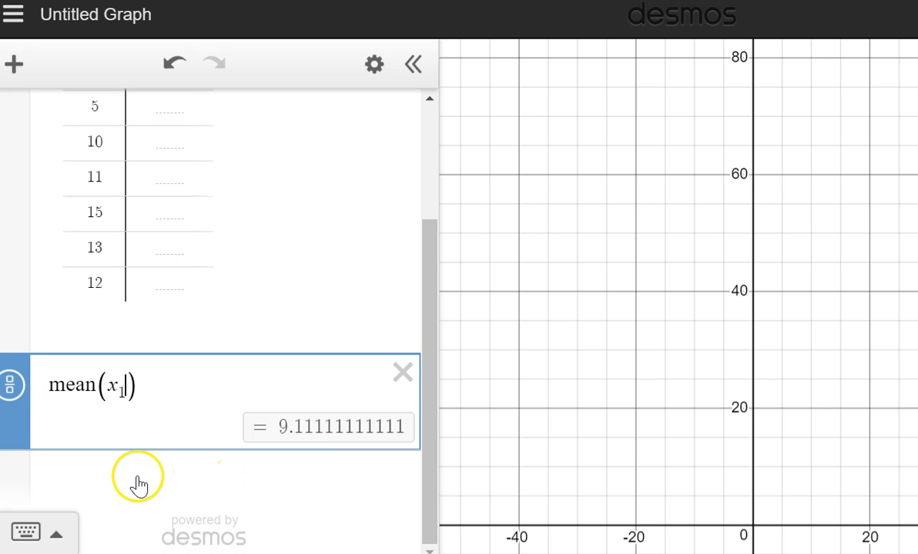
click(139, 485)
text(me)
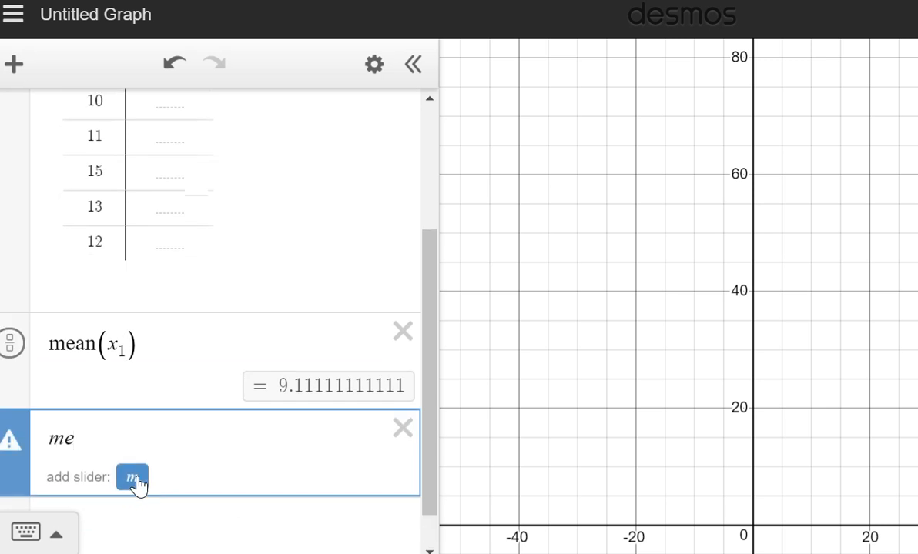
text(dian()
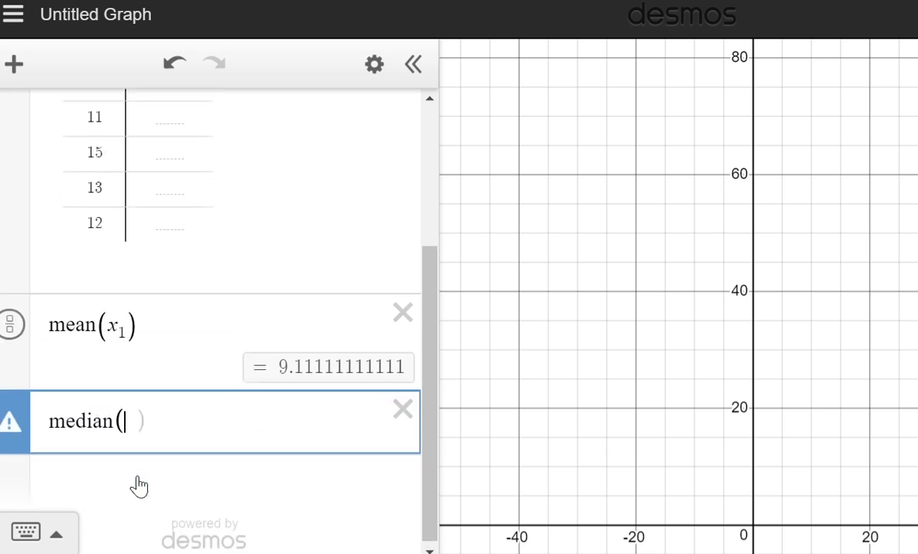
text(x)
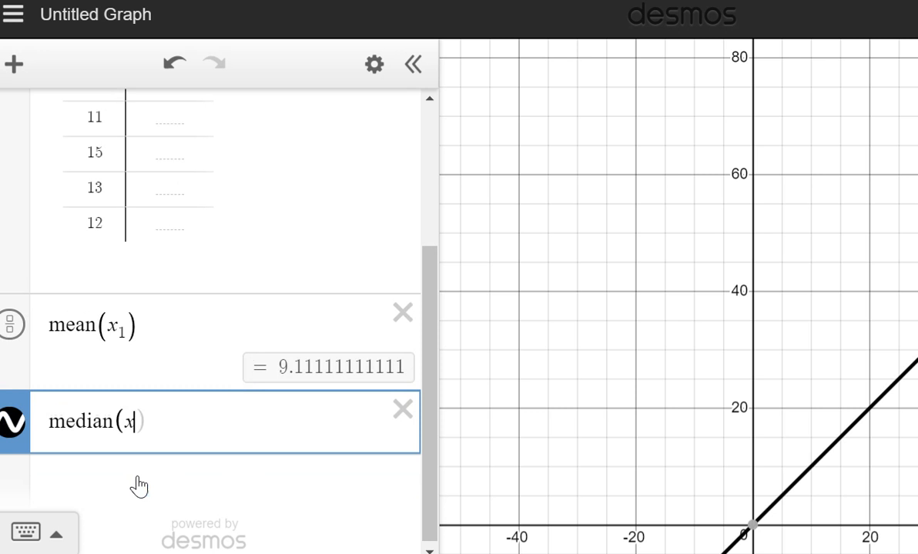
text(1)
key(Right)
key(Right)
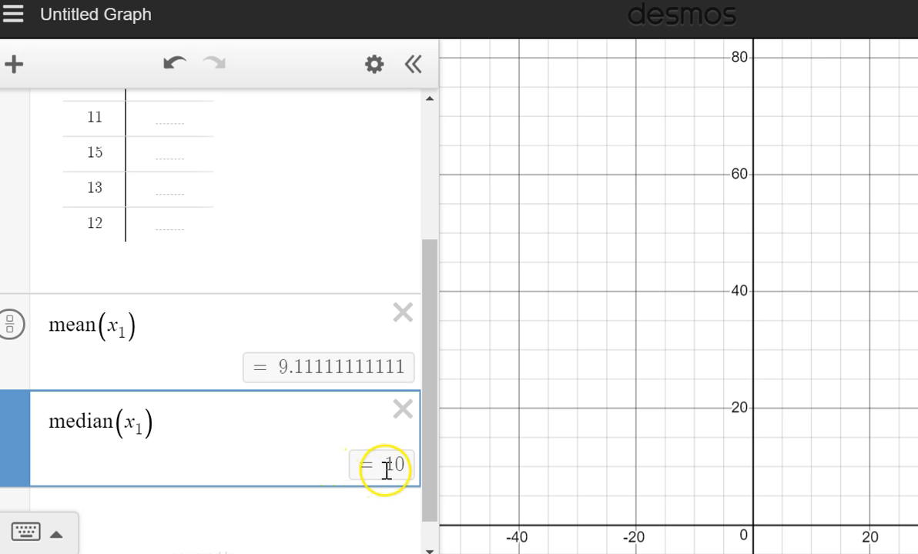
Try to compute the mode with a new expression mode(x₁) and check the table for repeated values.
click(266, 508)
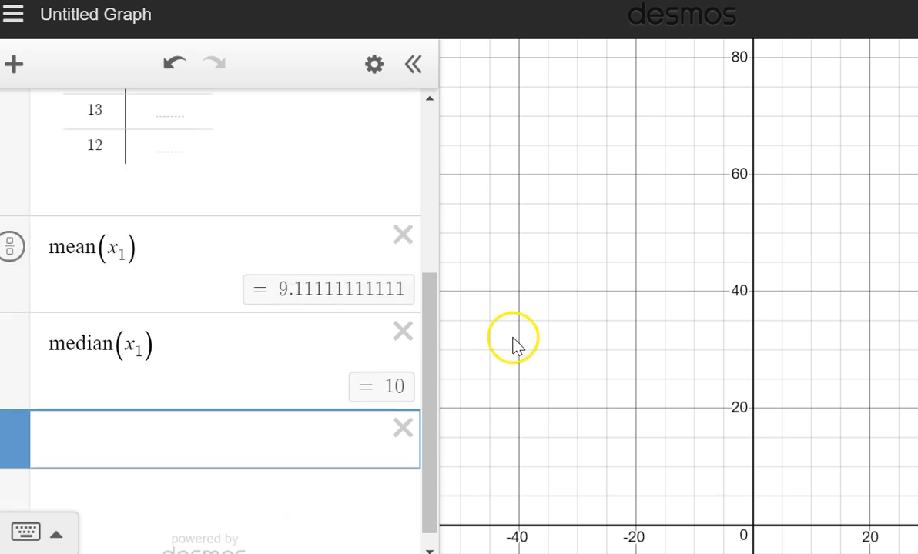
mouse_move(426, 326)
mouse_down()
mouse_move(428, 318)
mouse_move(430, 327)
mouse_up()
text(mod e(x1)
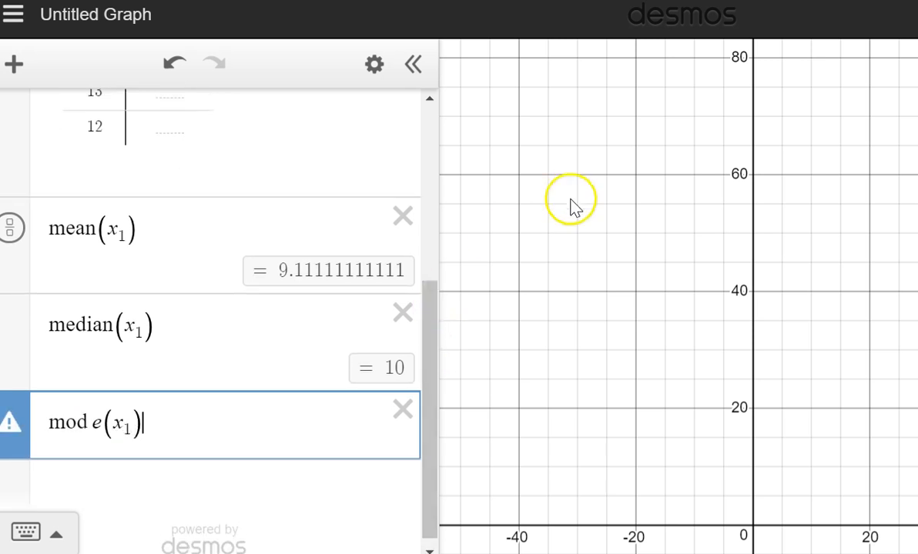
drag(429, 363, 437, 178)
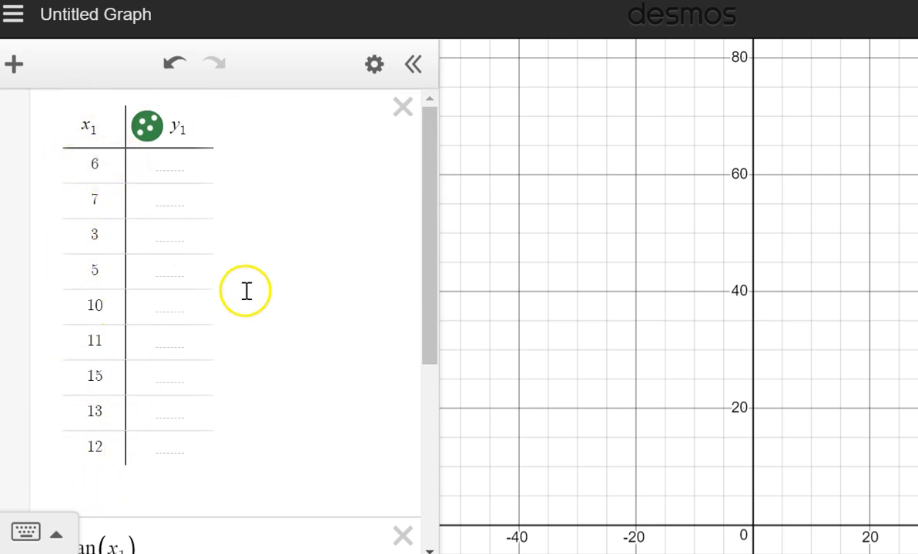
drag(425, 176, 411, 365)
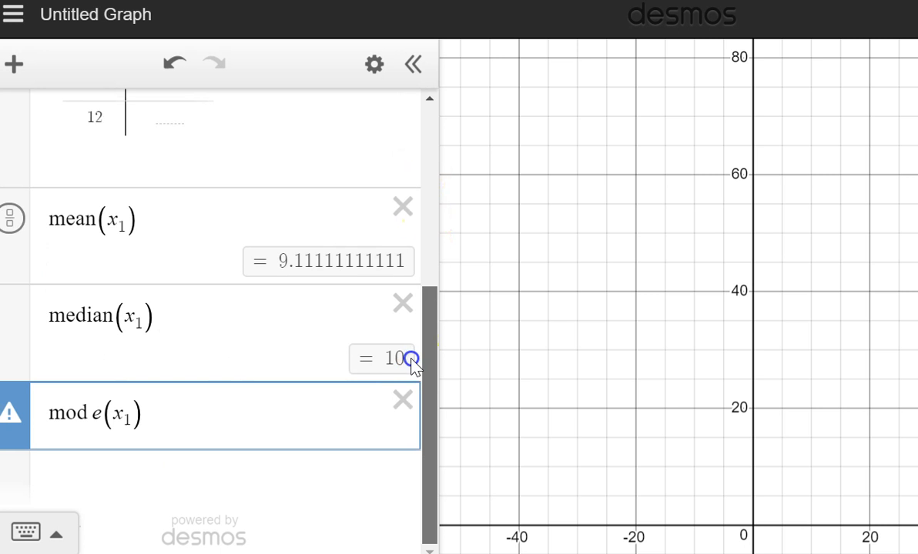
Erase the mode expression and try range(x₁) in its place.
key(BackSpace)
key(BackSpace)
key(BackSpace)
key(BackSpace)
key(BackSpace)
key(BackSpace)
key(BackSpace)
key(BackSpace)
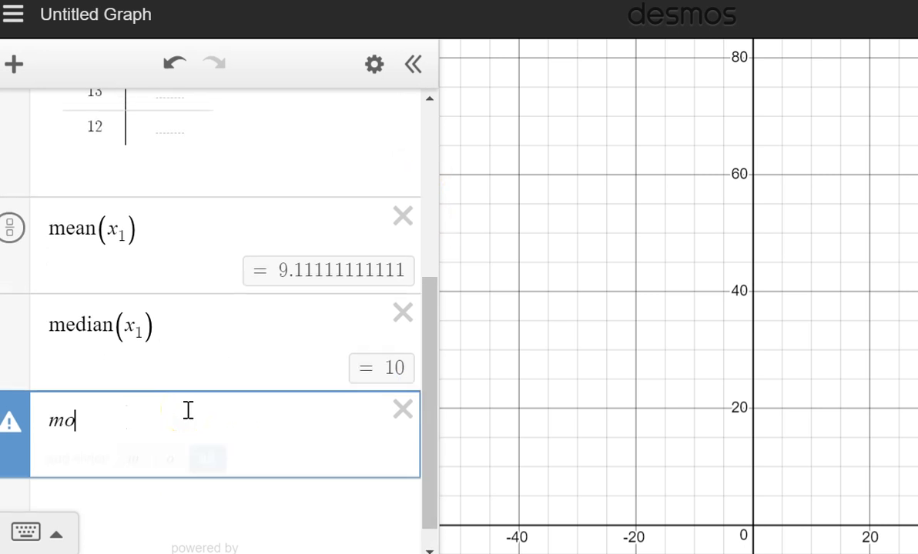
text(range(x1)
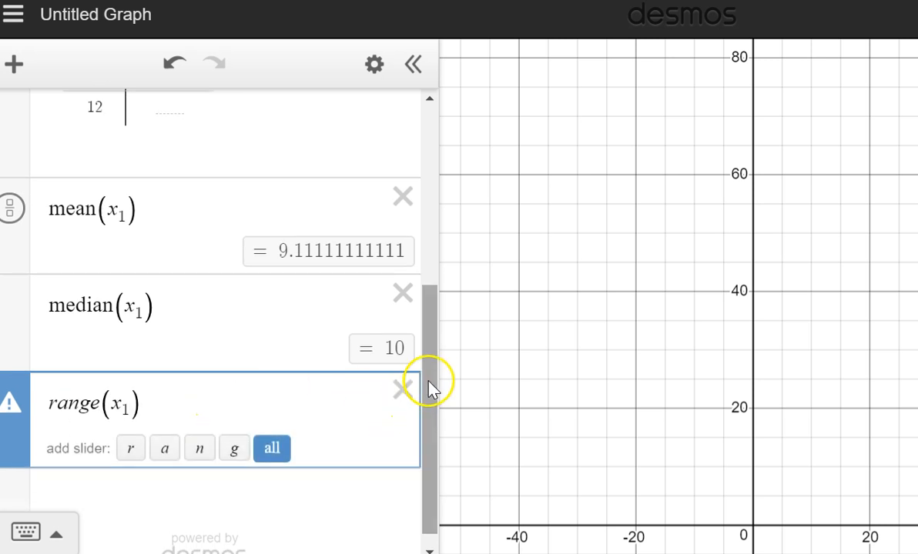
drag(428, 383, 428, 425)
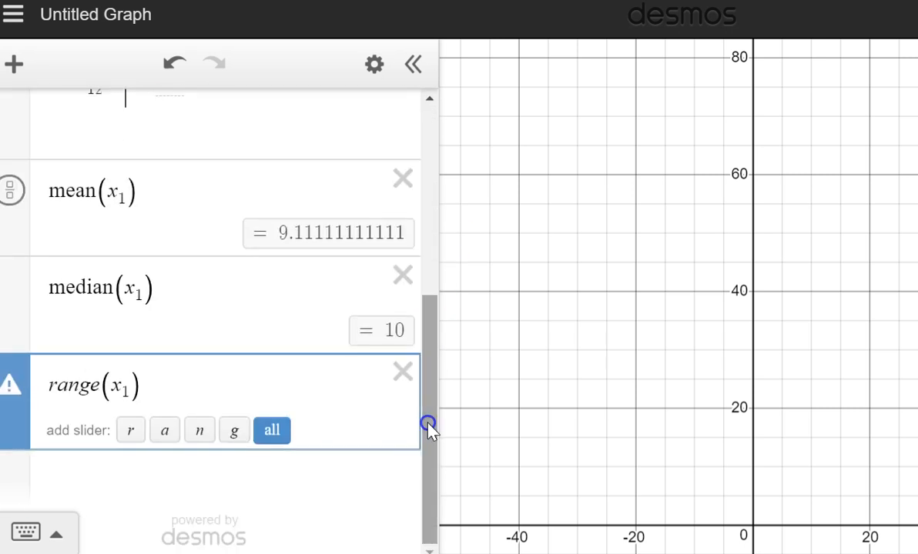
Replace the range function with max so the expression reads max(x₁).
key(BackSpace)
key(BackSpace)
key(BackSpace)
key(BackSpace)
key(BackSpace)
text(max)
Compute the minimum of the table data with a new expression min(x₁) below the maximum.
click(281, 464)
text(min(x)
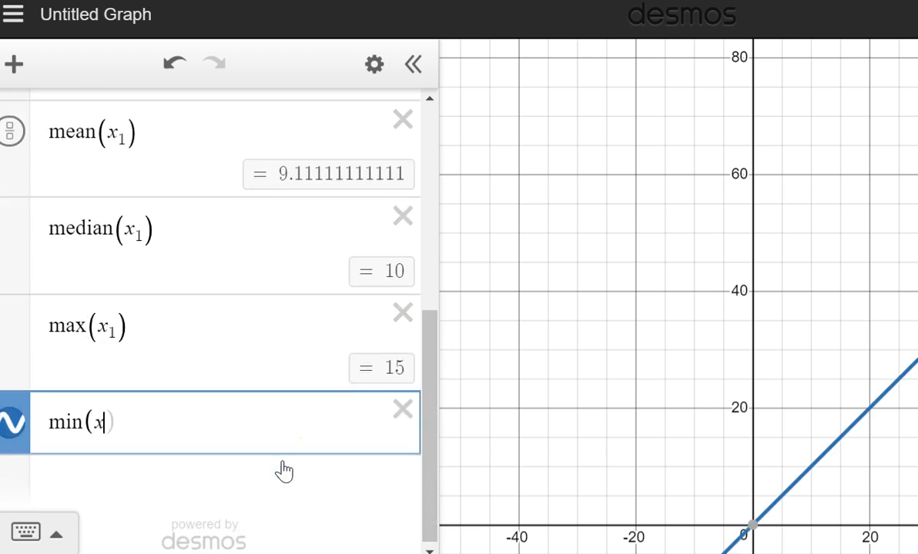
text(_1))
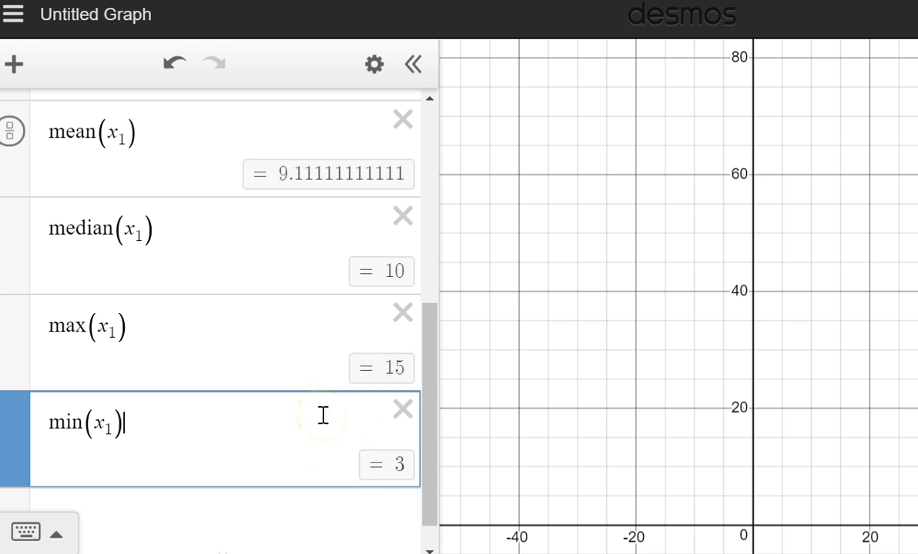
Compute the first quartile of the table data with a new expression quartile(x₁,1) below the minimum.
click(196, 511)
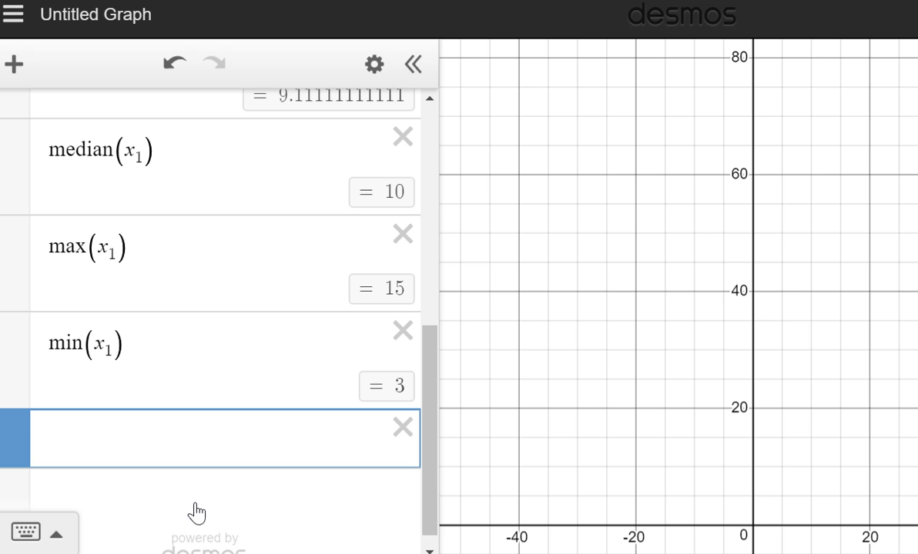
text(quartile)
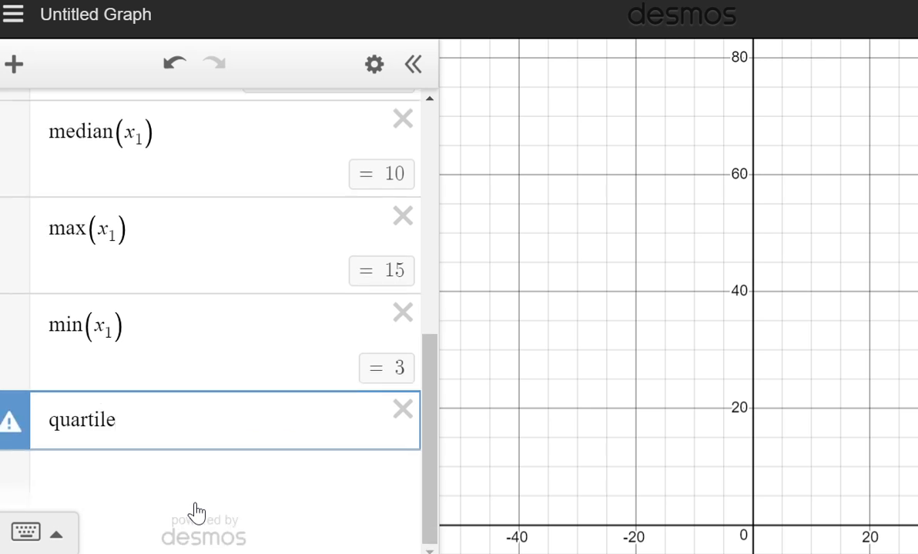
text((x1)
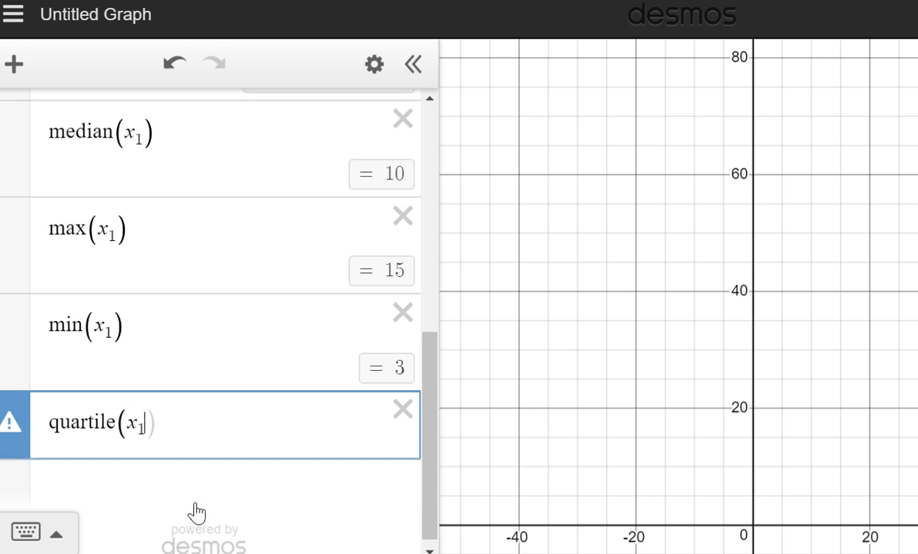
text(,1)
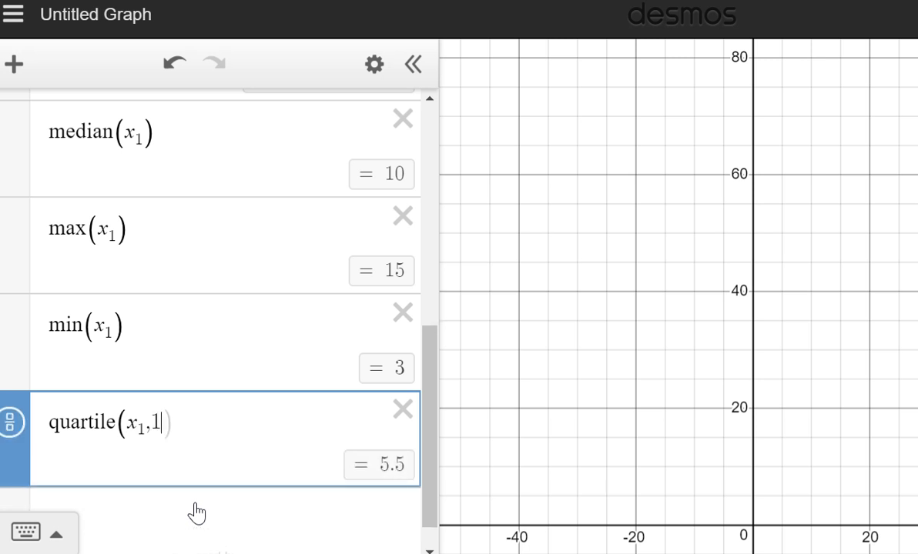
Compute the third quartile of the data with a new expression quartile(x₁,3).
key(Return)
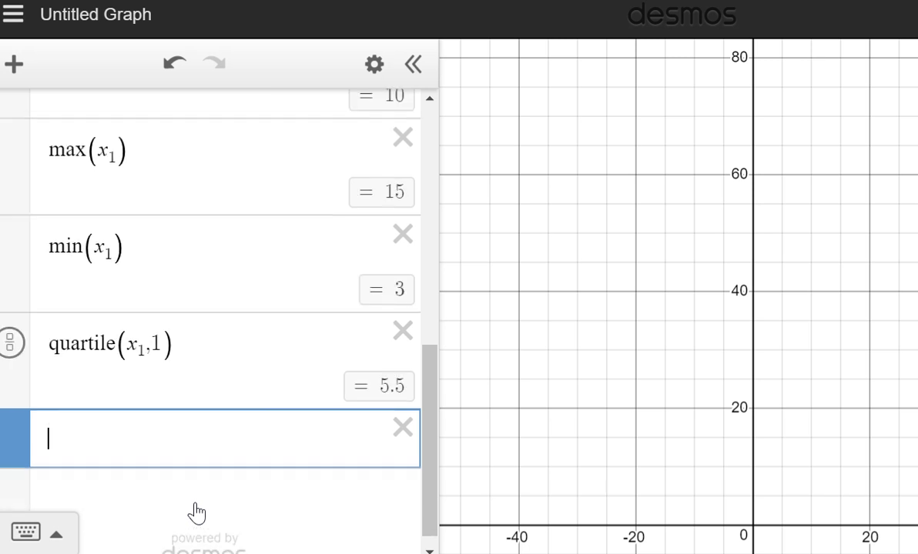
text(quartile)
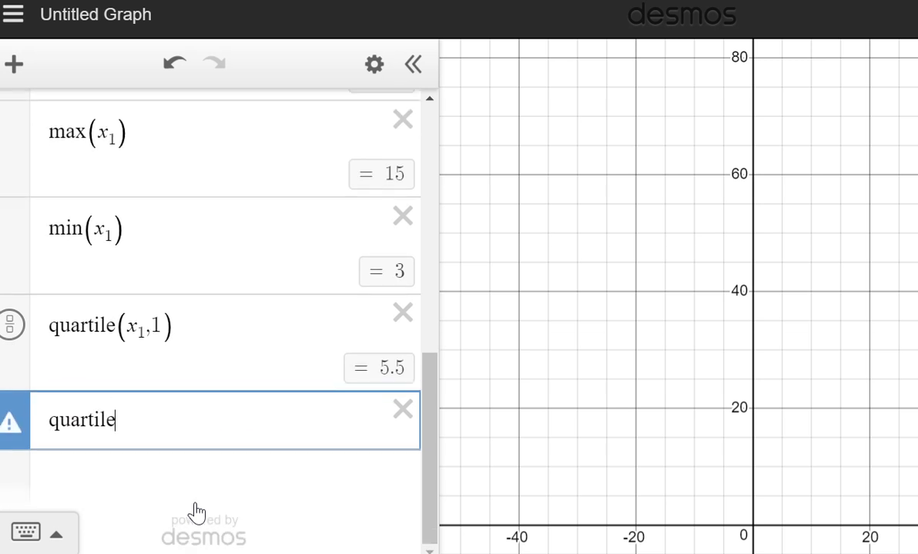
text((x1,3)
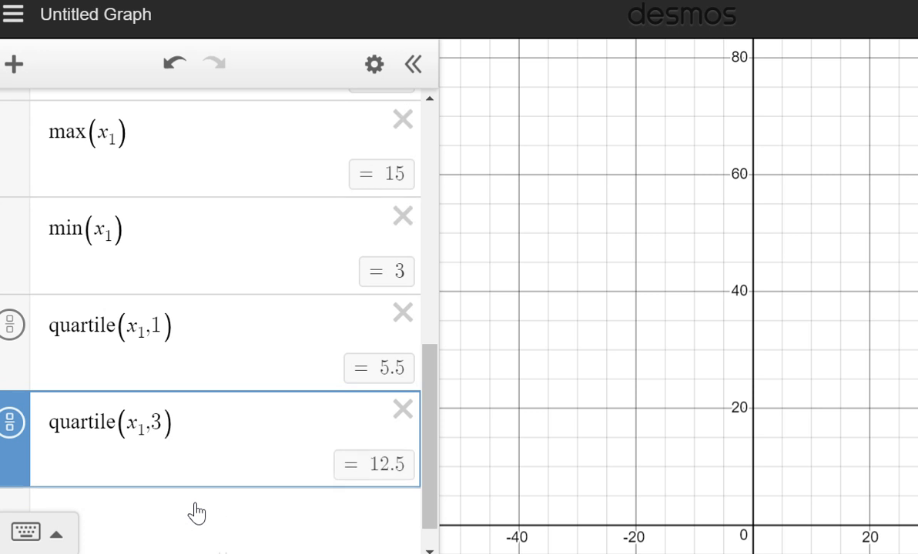
Compute the second quartile with a new expression quartile(x₁,2) and compare it with the median expression.
key(Return)
text(quartile()
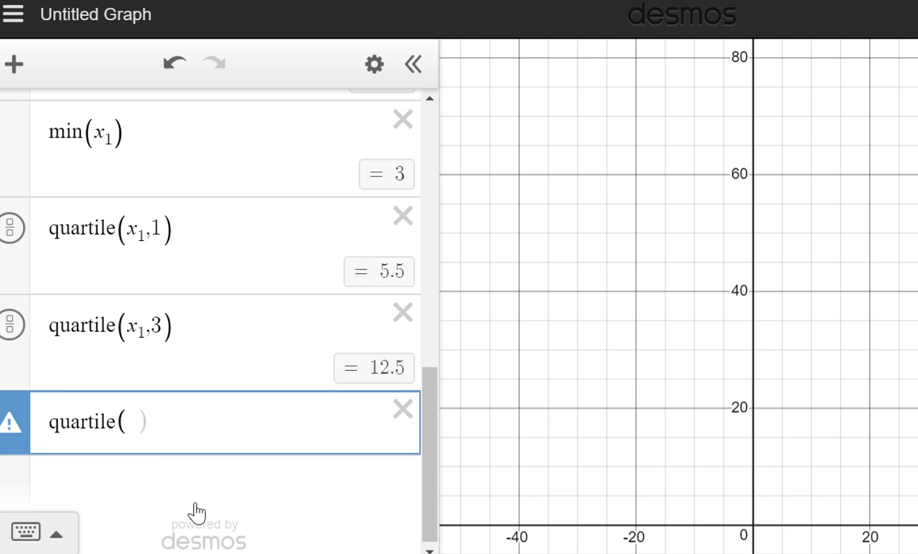
text(x)
text(1,)
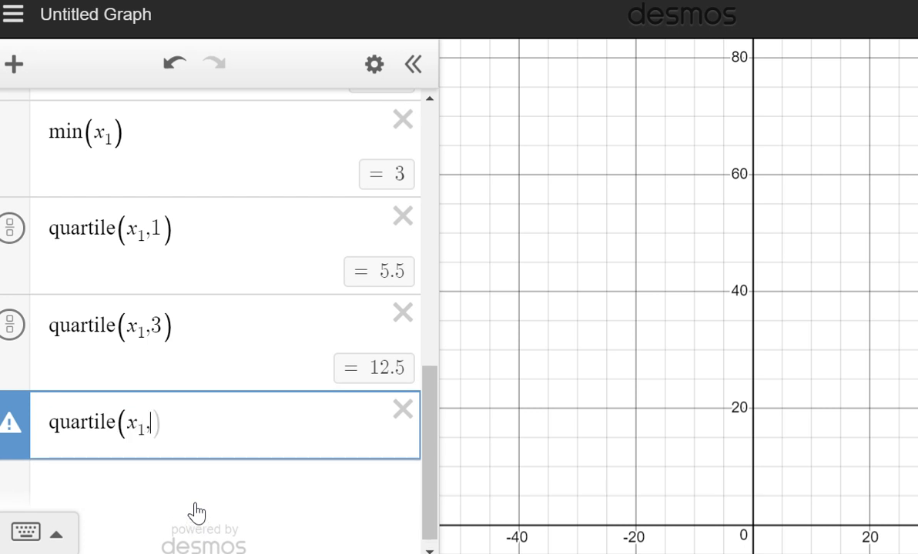
text(2))
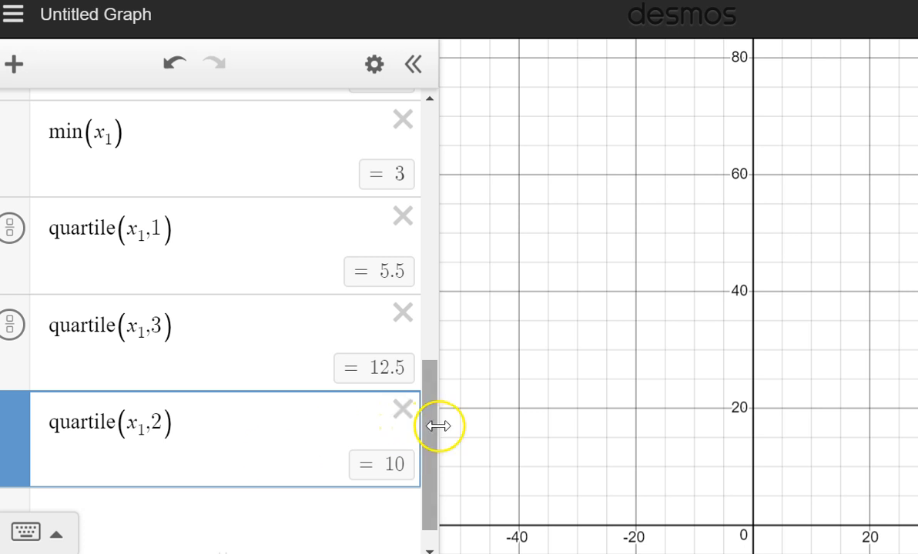
drag(430, 428, 429, 342)
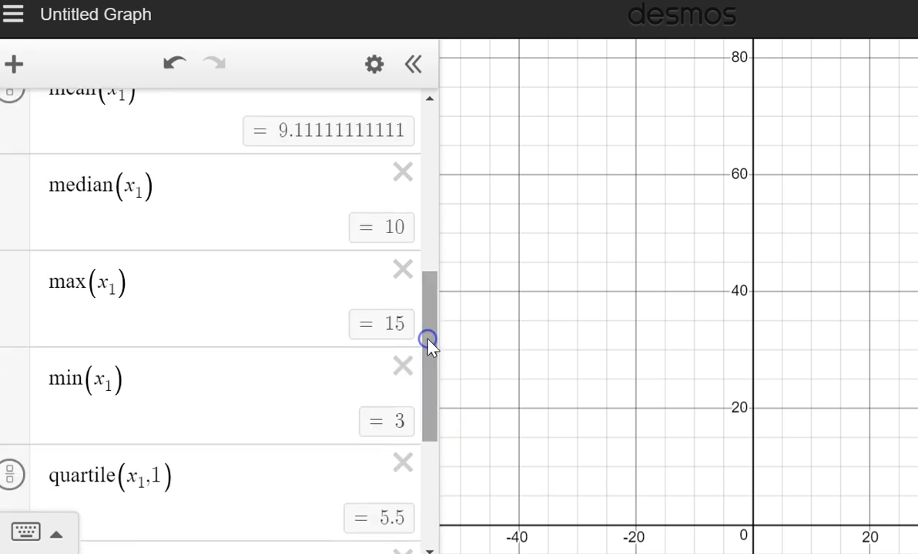
drag(424, 291, 443, 438)
Compute the standard deviation of the data with a new expression stdev(x₁) below the quartiles.
click(190, 468)
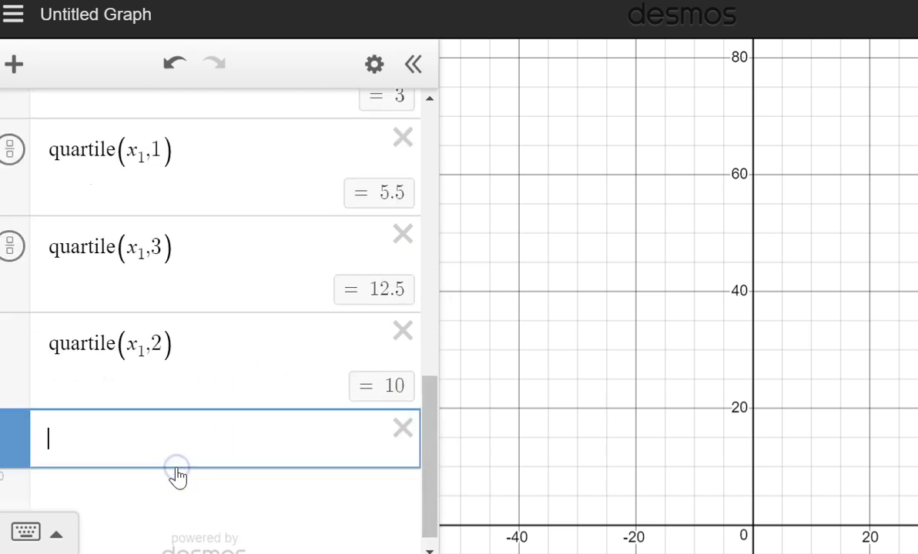
text(stde)
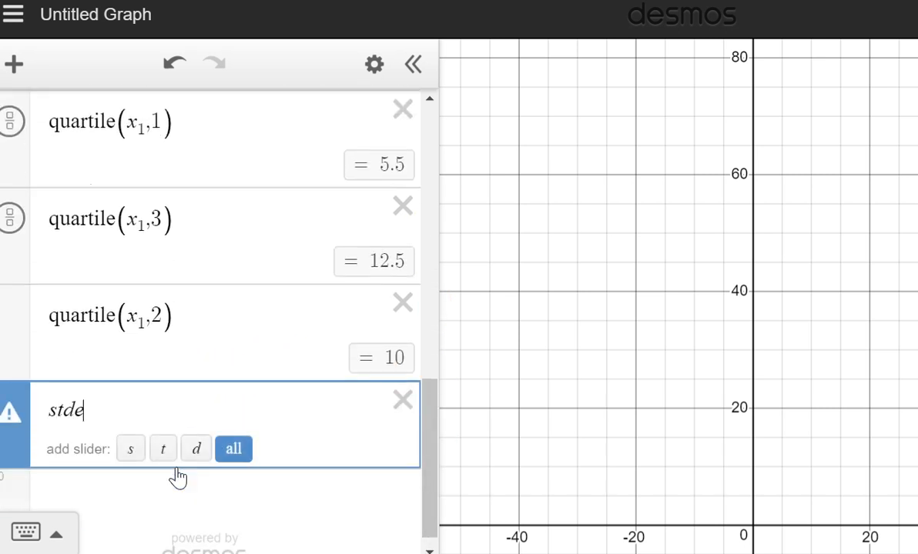
text(v(x1))
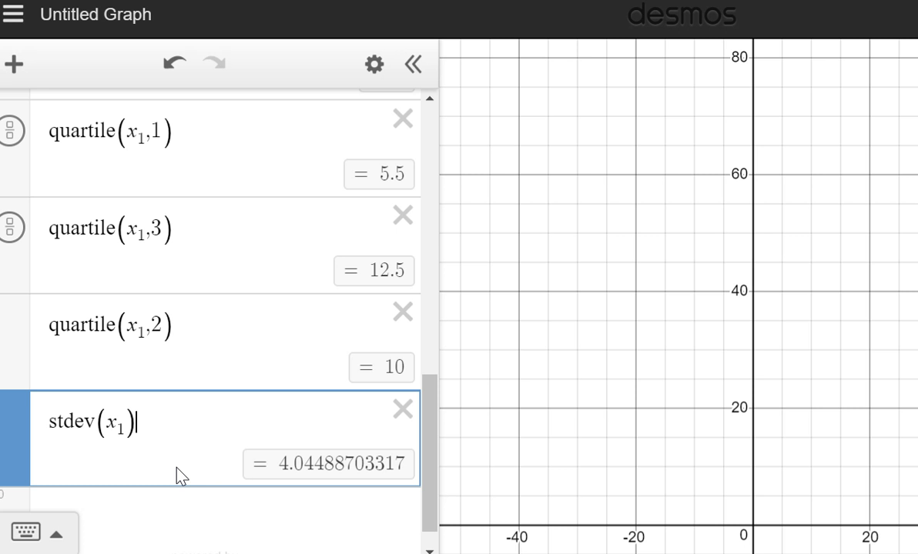
Go back to the data table and select the y₁ cell in the row where x₁ is 7.
drag(430, 436, 430, 164)
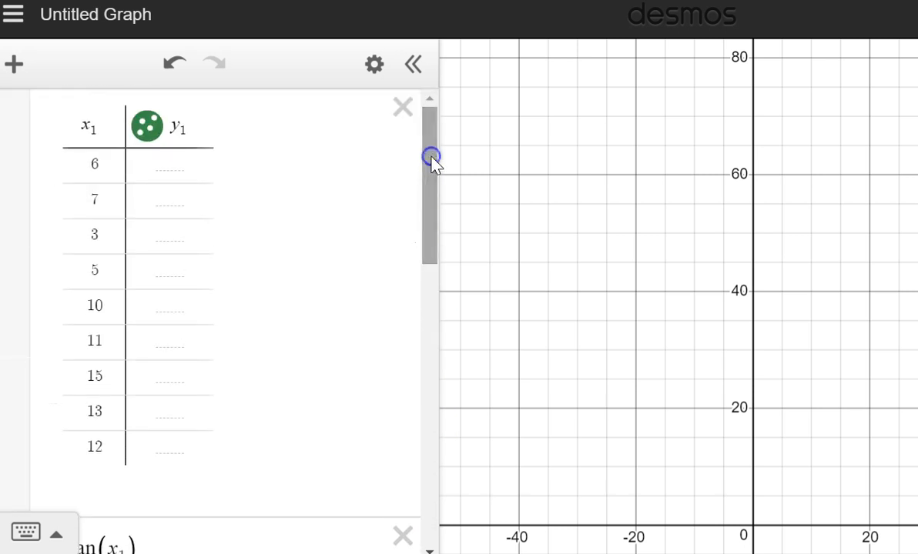
click(83, 218)
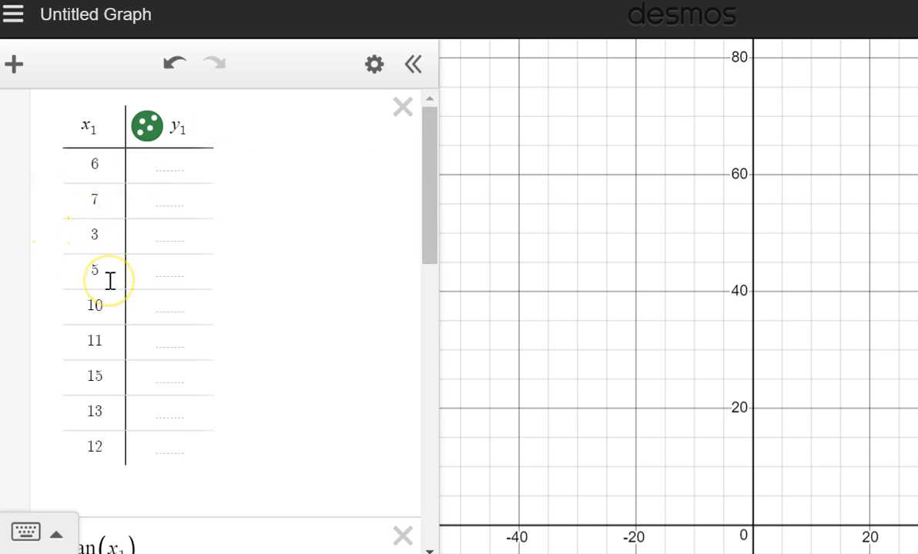
click(144, 198)
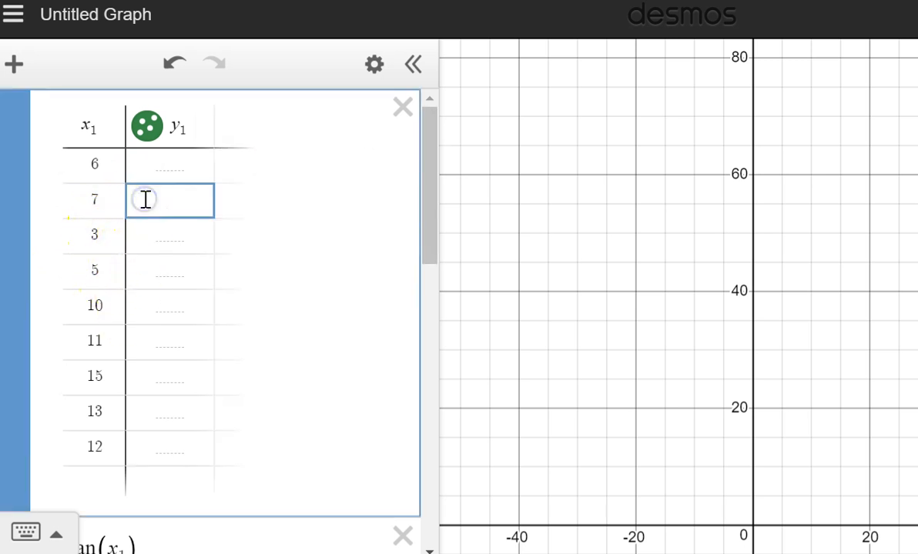